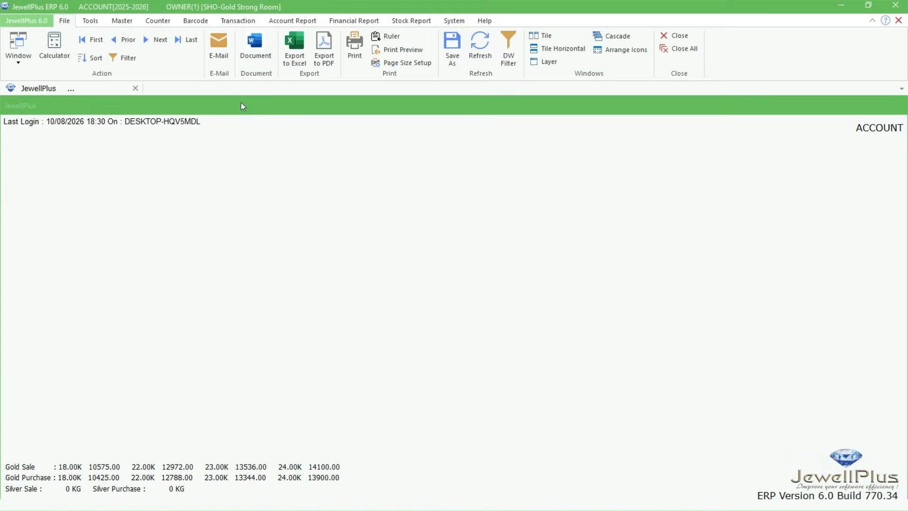
Open the Account Opening Stock master and add a blank account row.
left_click(122, 20)
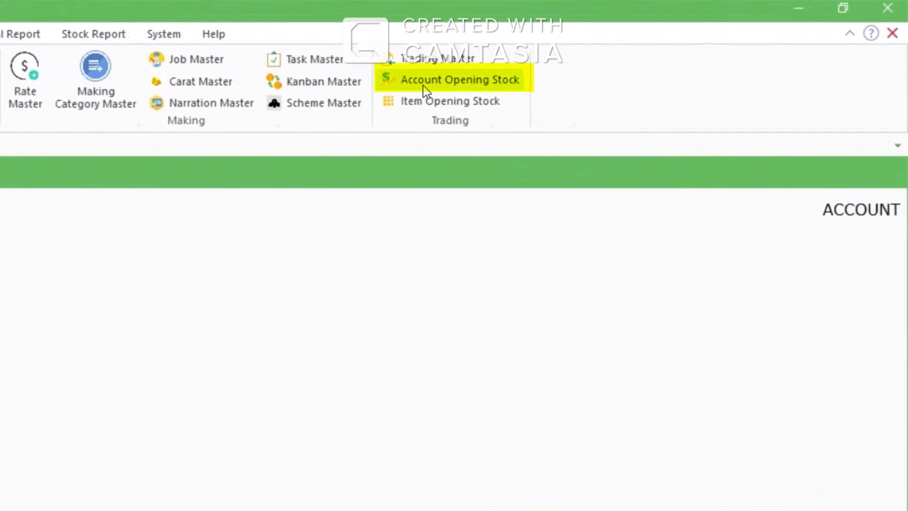
left_click(424, 85)
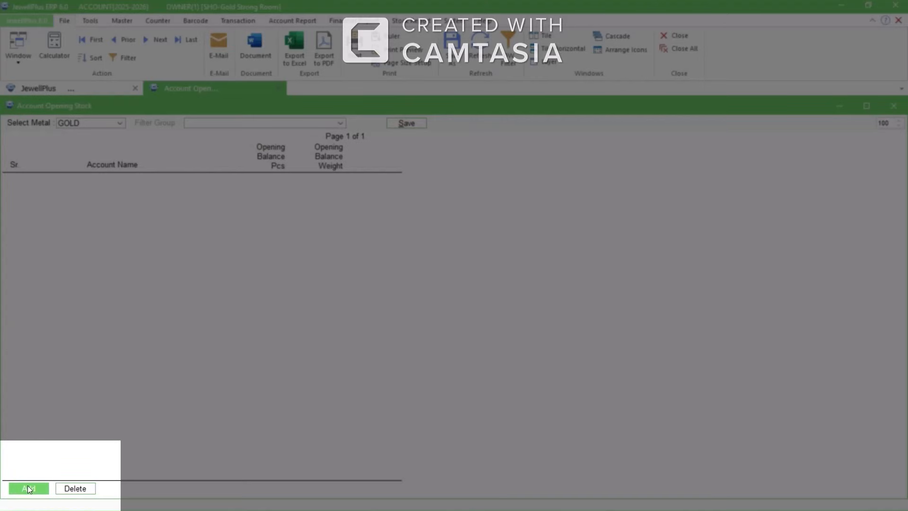
left_click(28, 487)
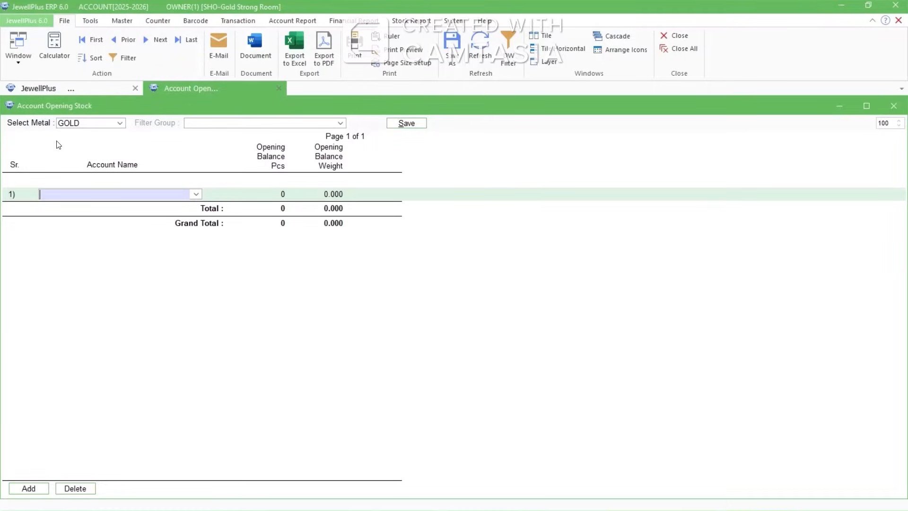
Switch the opening stock metal to SILVER and return it to GOLD.
left_click(120, 123)
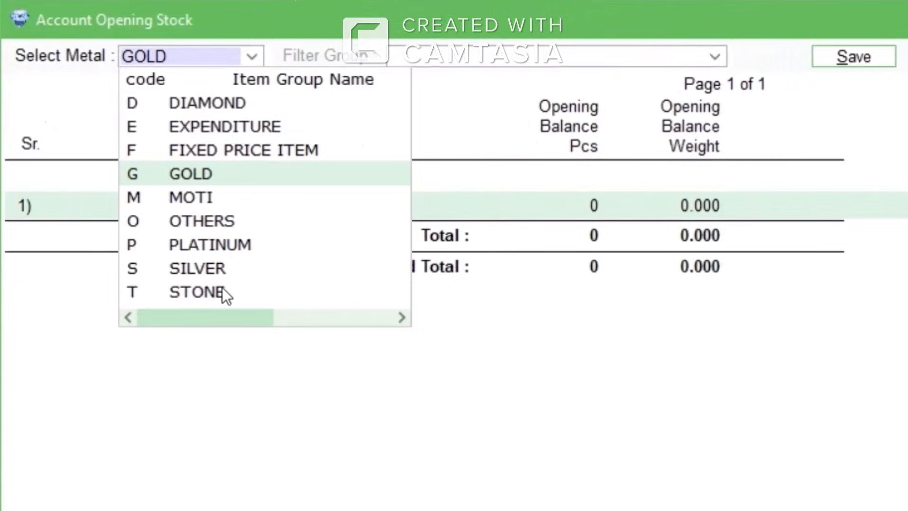
left_click(190, 272)
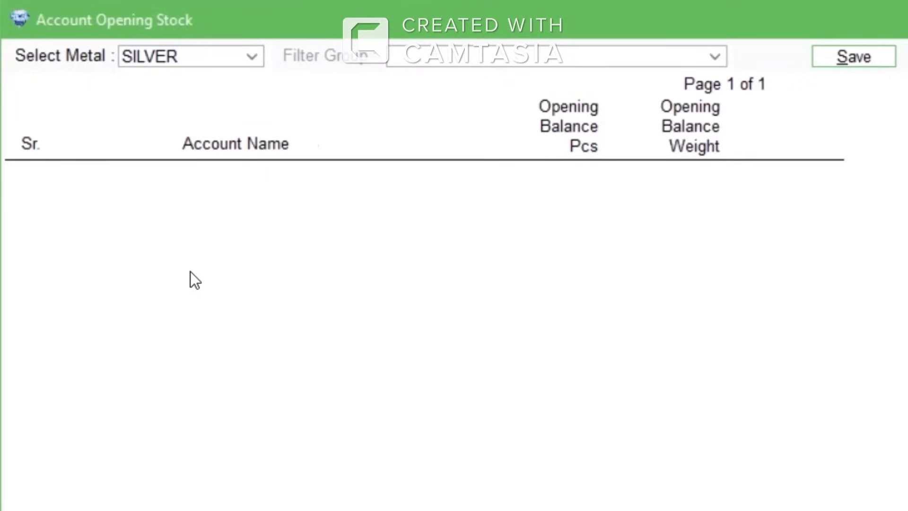
left_click(239, 55)
left_click(206, 184)
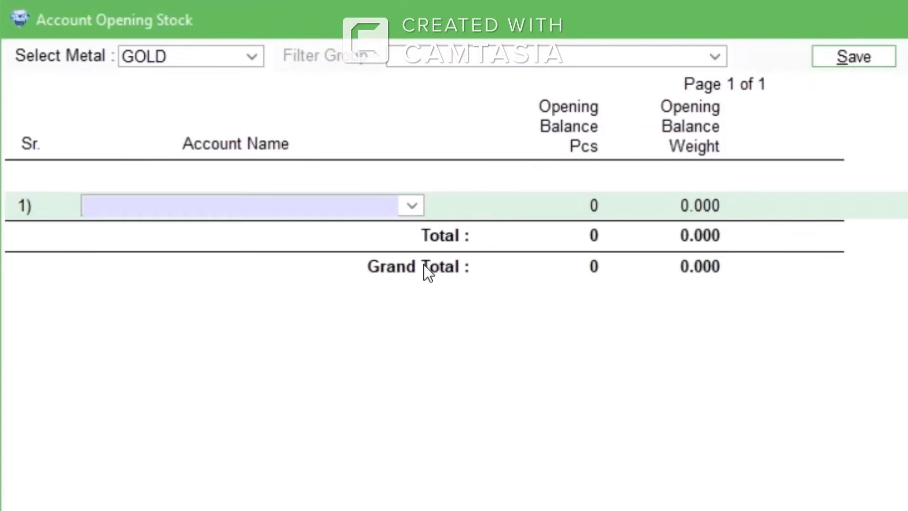
Enter AK SONIGARA JEWELERS in the first row with an opening balance of 5 pieces and weight 150.
left_click(418, 207)
left_click(297, 262)
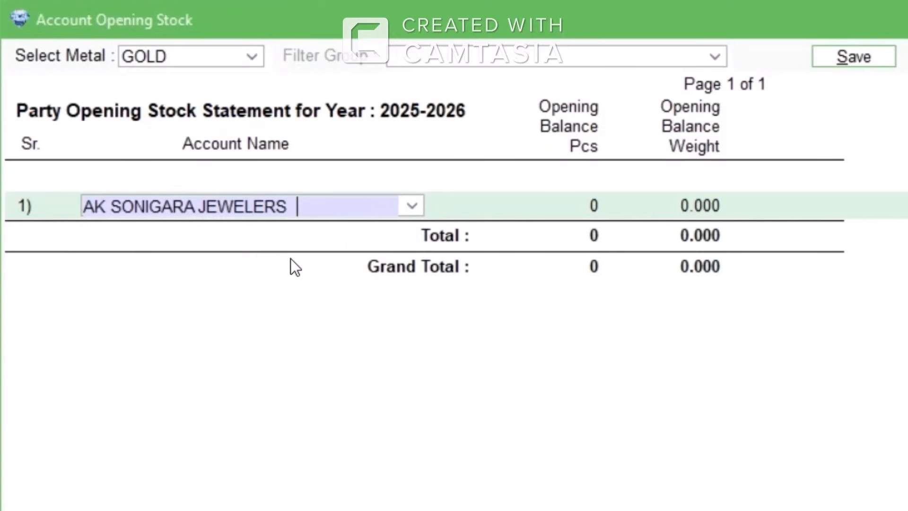
left_click(583, 209)
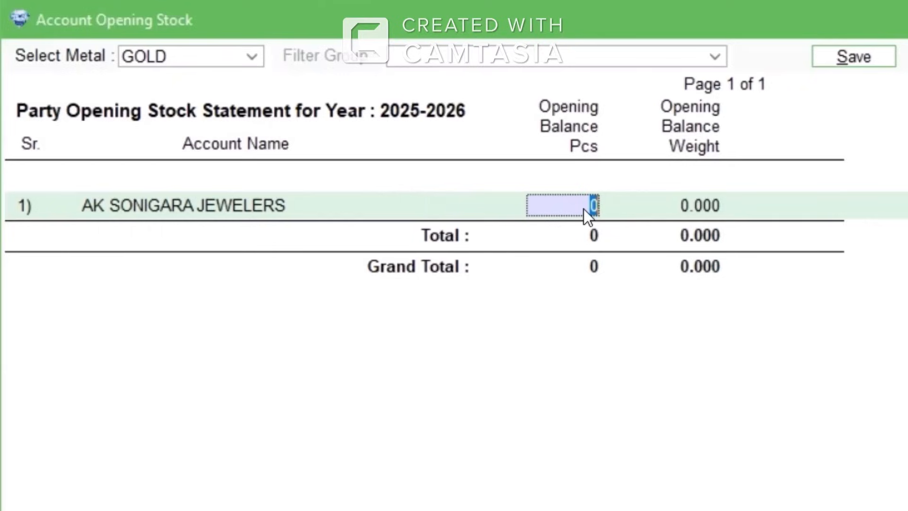
type("5")
key("Return")
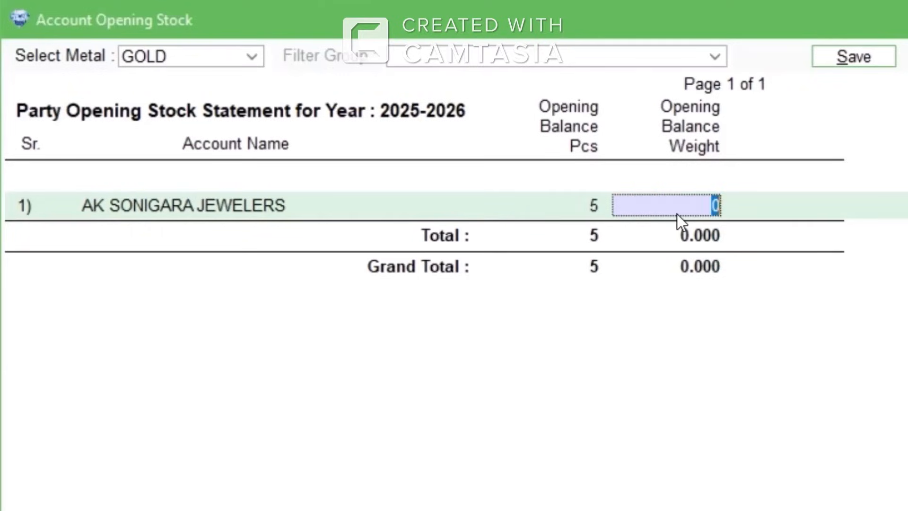
type("150")
key("Return")
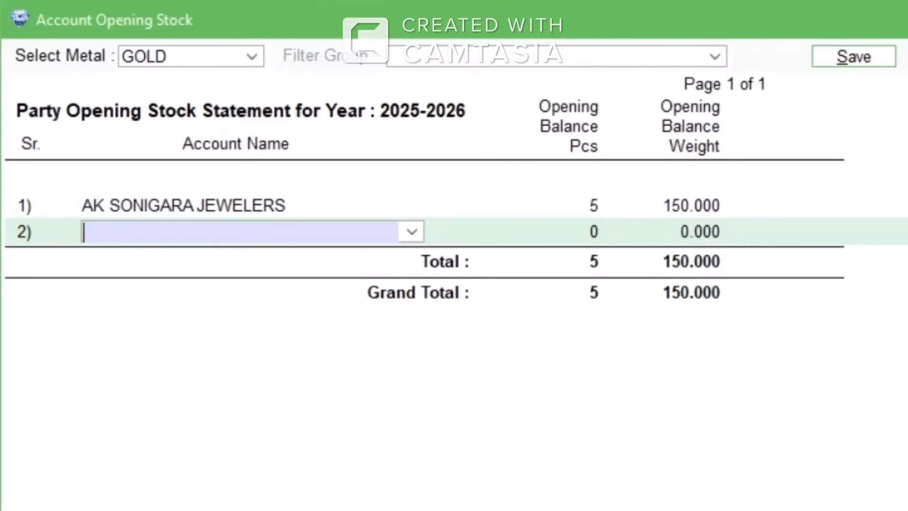
Enter the karigar's account in the second row with an opening balance of 1 piece and weight 50.
left_click(411, 232)
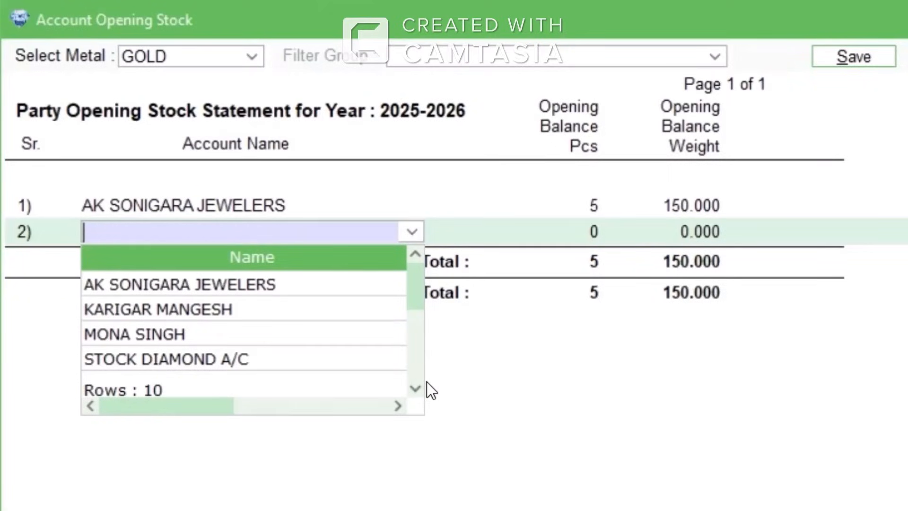
left_click(161, 315)
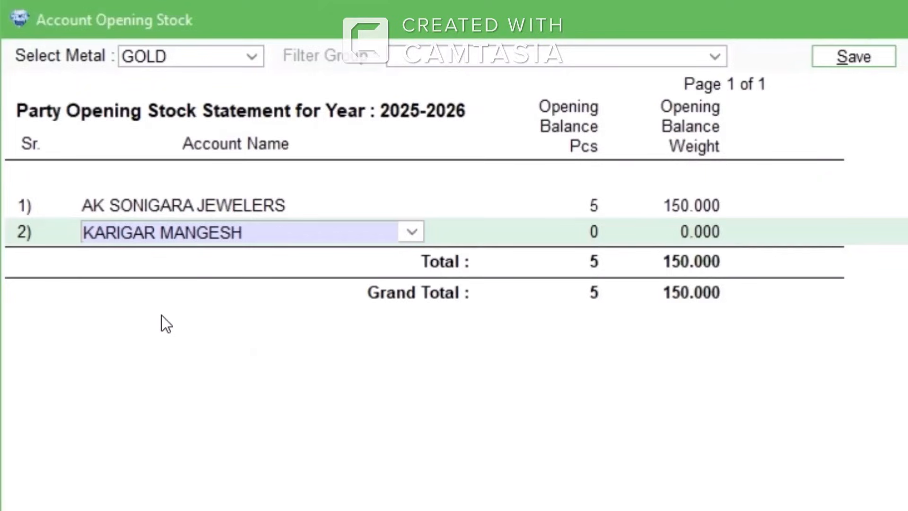
left_click(591, 234)
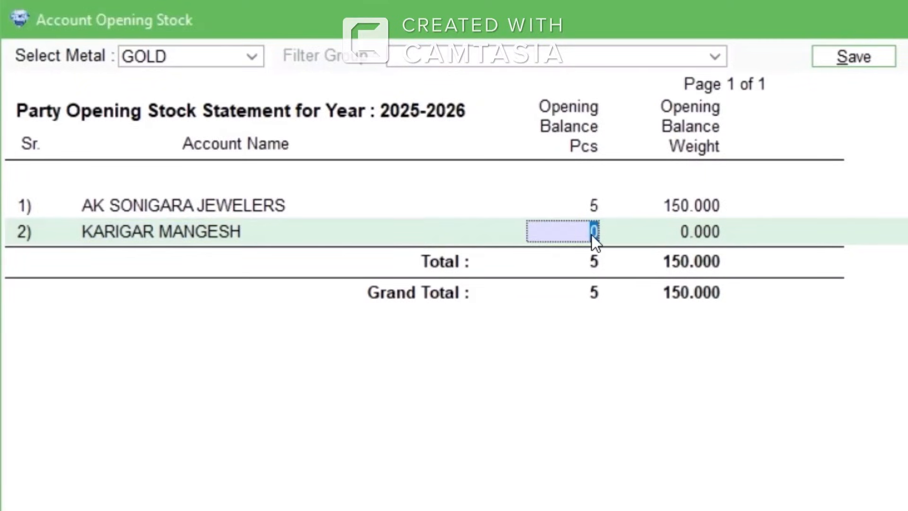
left_click(685, 236)
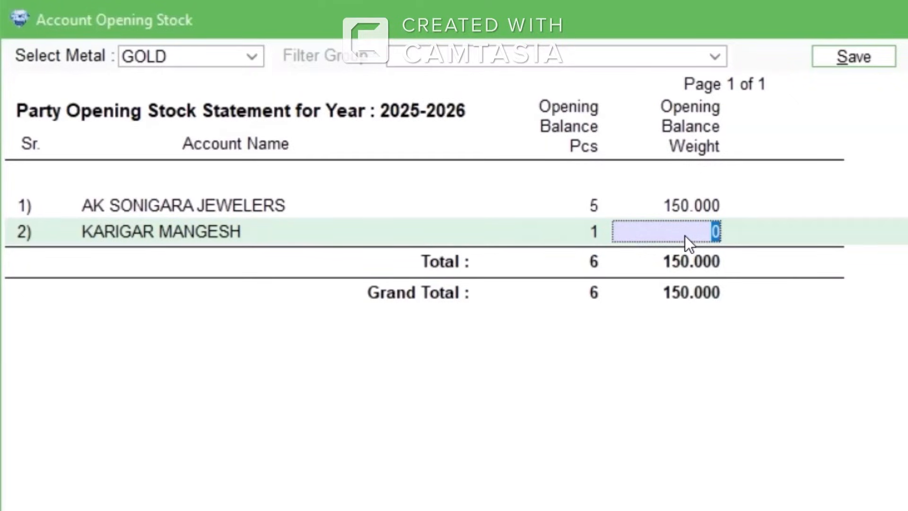
type("50")
key("Return")
Enter the individual customer's account in the third row with 1 piece and weight 15.9, and save the opening stock.
left_click(410, 258)
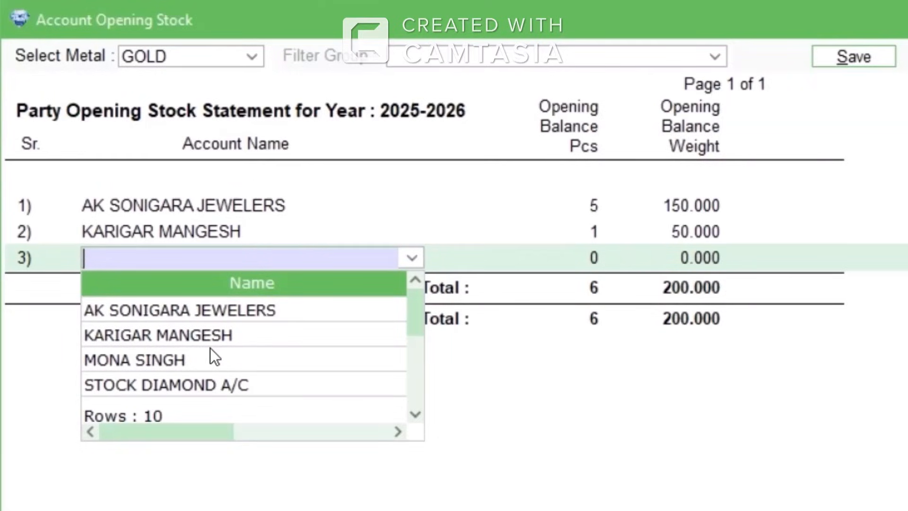
left_click(187, 362)
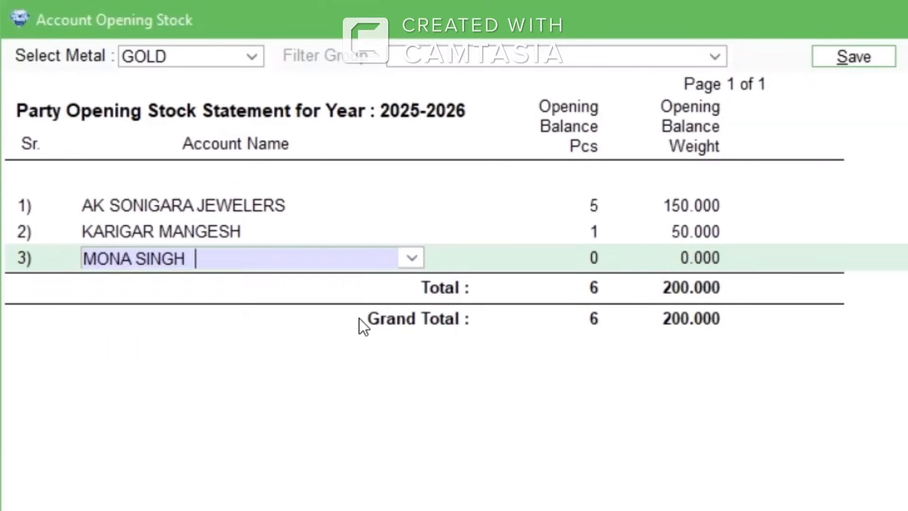
left_click(585, 258)
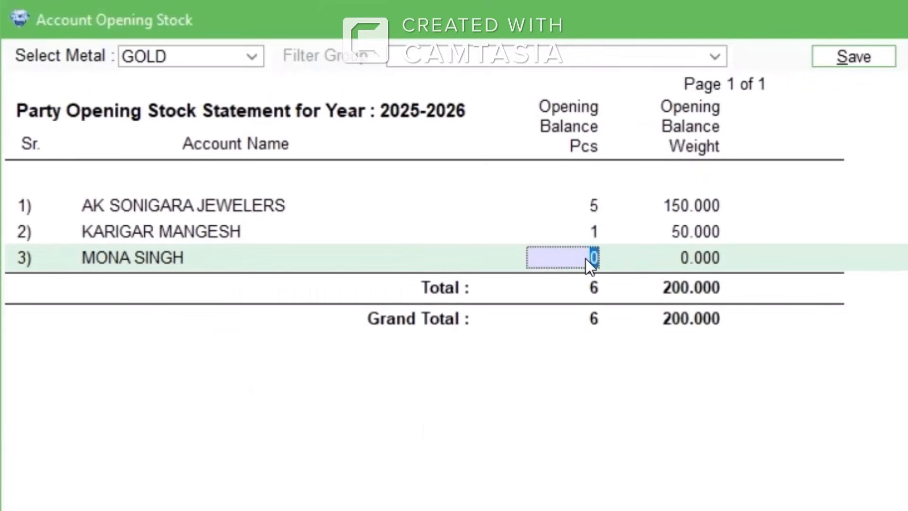
left_click(698, 257)
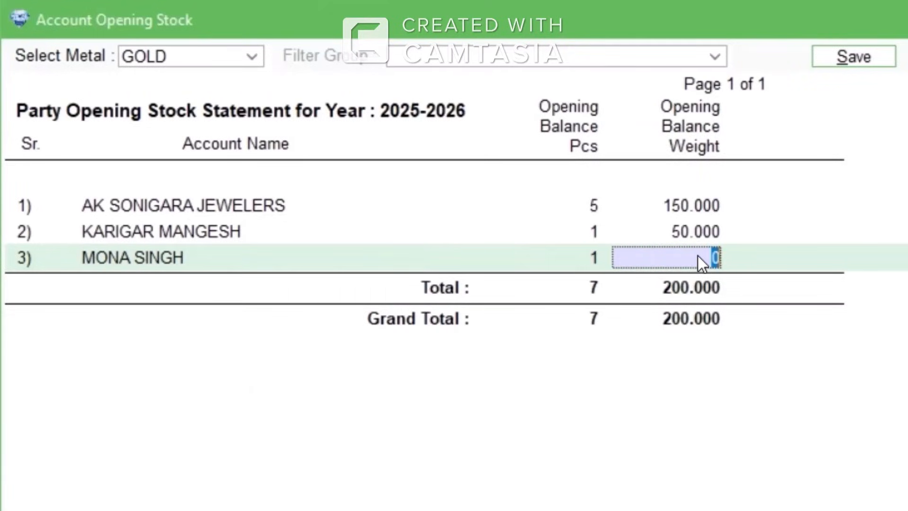
type("15.9")
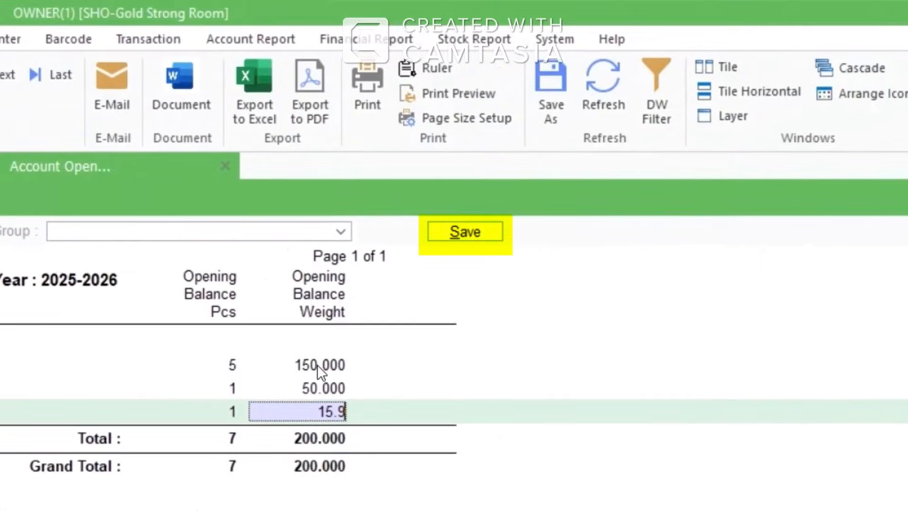
left_click(455, 236)
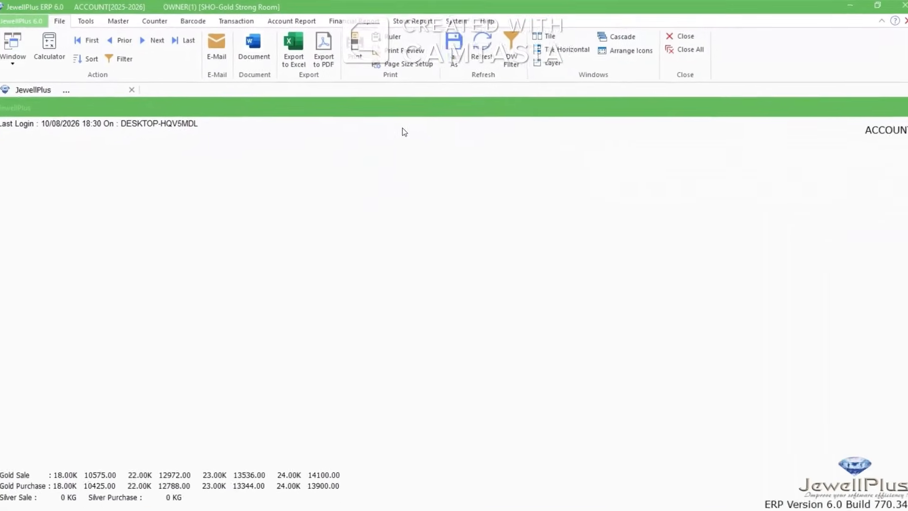
Reopen the Account Opening Stock to check the saved GOLD entries.
left_click(122, 20)
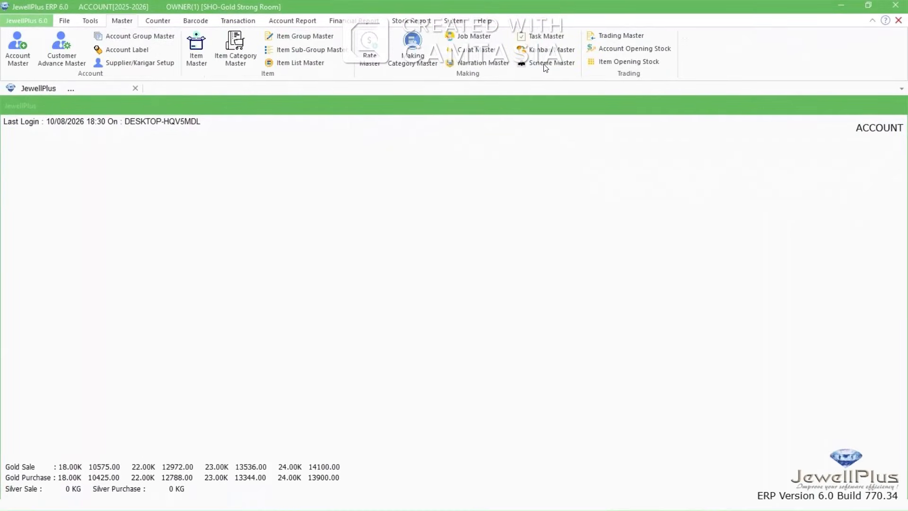
left_click(600, 49)
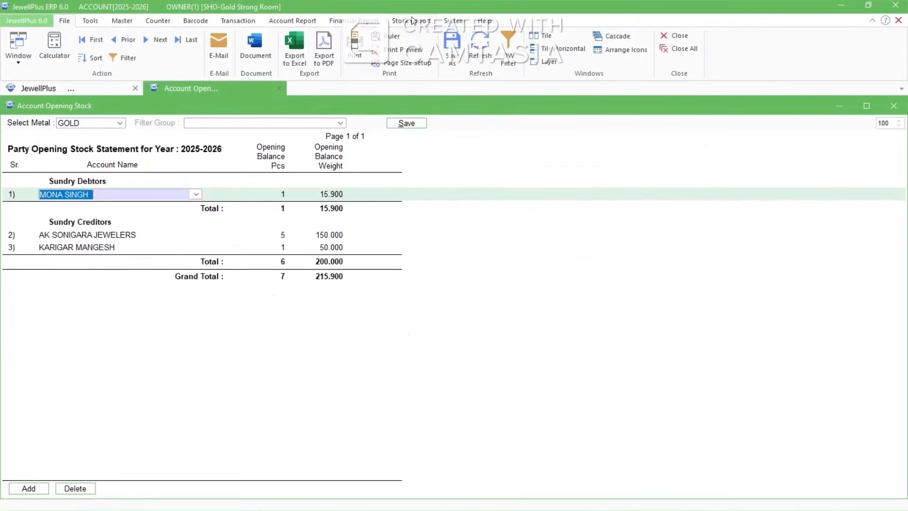
Open the Account Stock Summary report for GOLD, view its Summary layout, and switch back to the party-wise list.
left_click(411, 20)
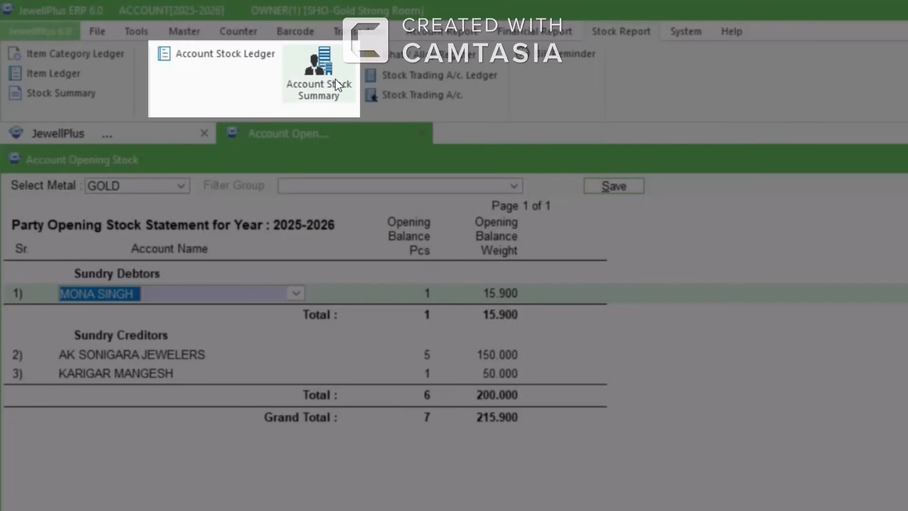
left_click(310, 74)
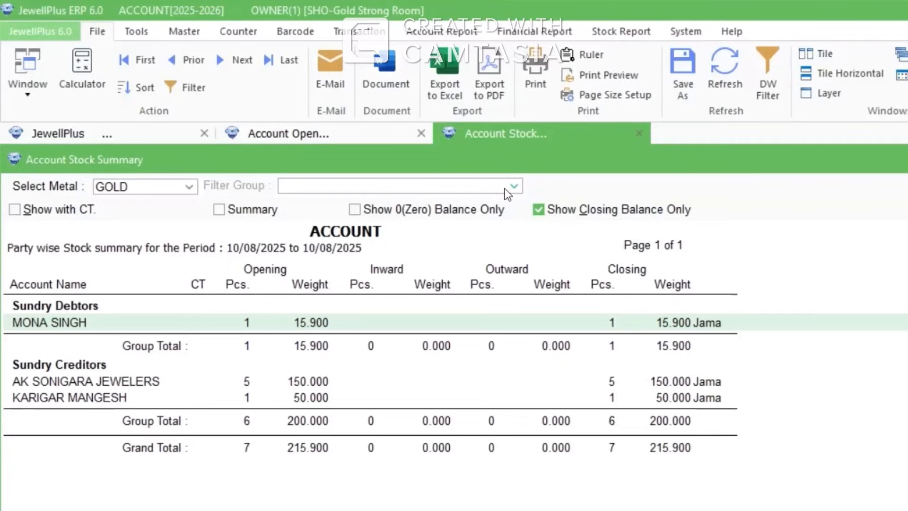
left_click(219, 209)
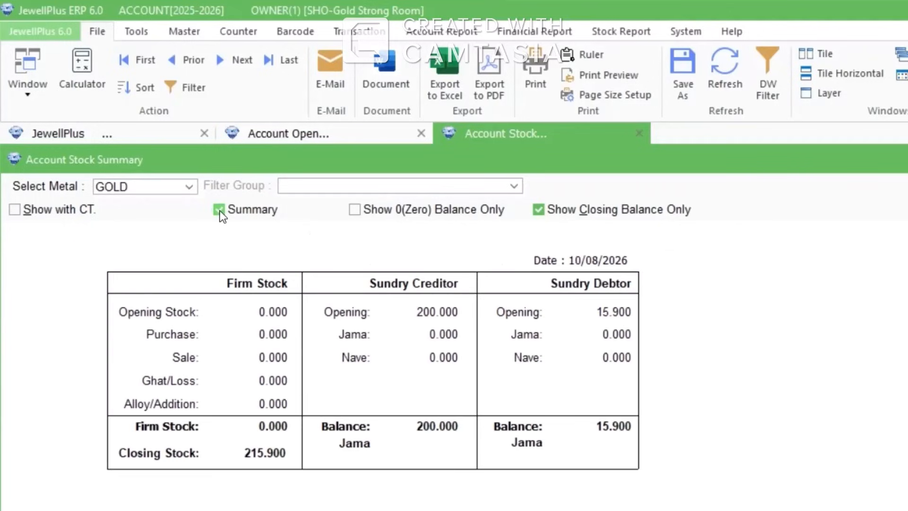
left_click(218, 210)
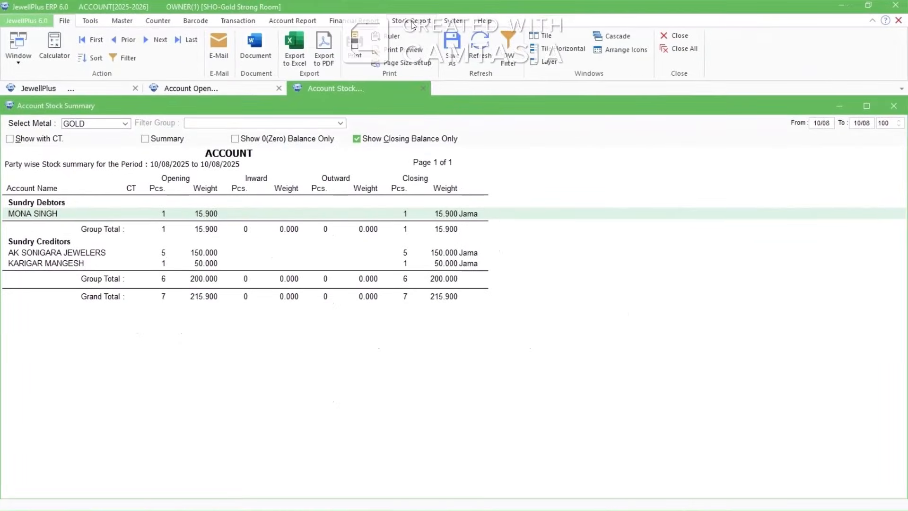
Open the Account Stock Ledger for AK SONIGARA JEWELERS, refresh it, and filter it by GOLD to review the opening stock.
left_click(410, 21)
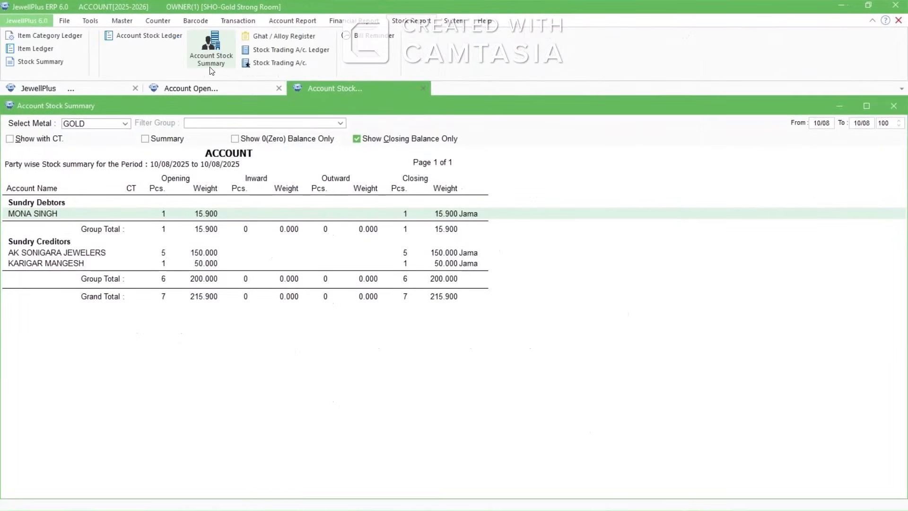
left_click(145, 37)
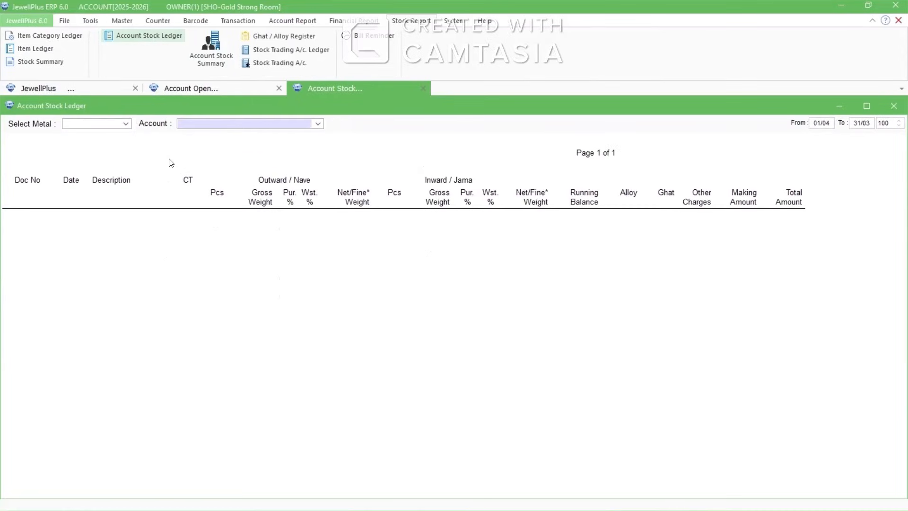
left_click(322, 125)
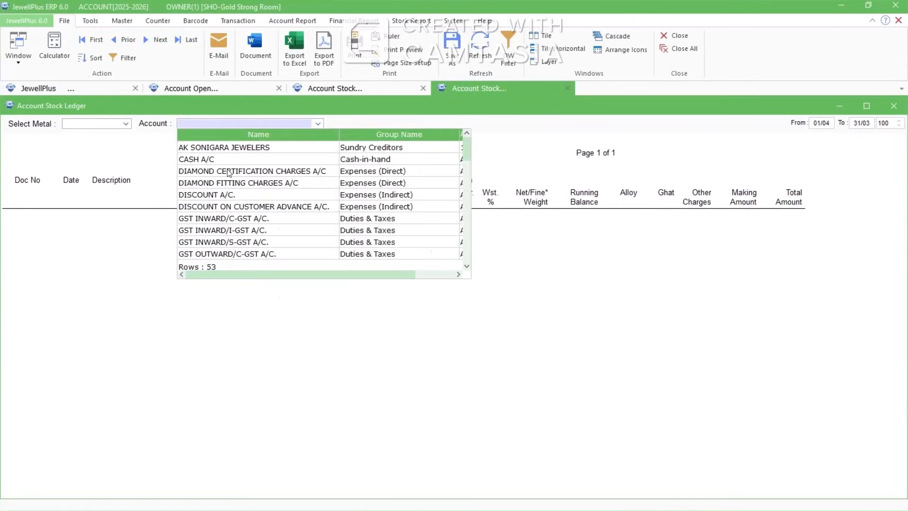
left_click(204, 147)
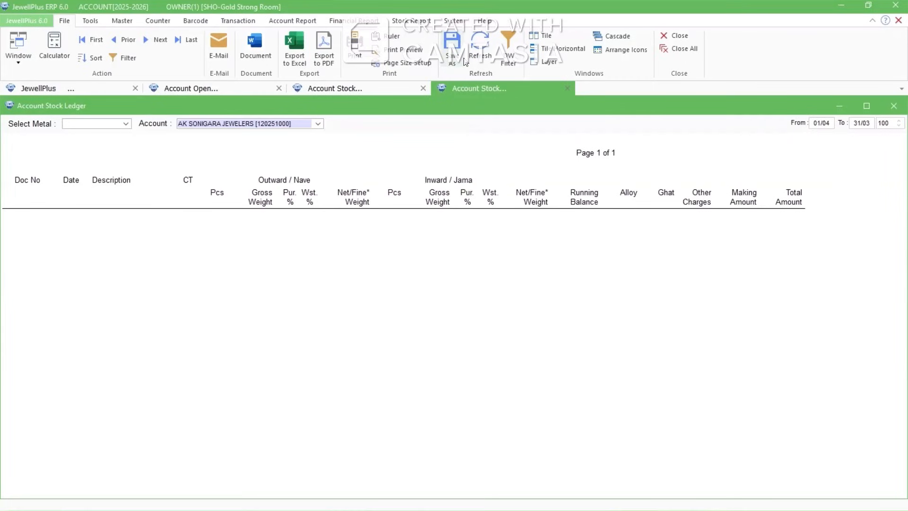
left_click(474, 43)
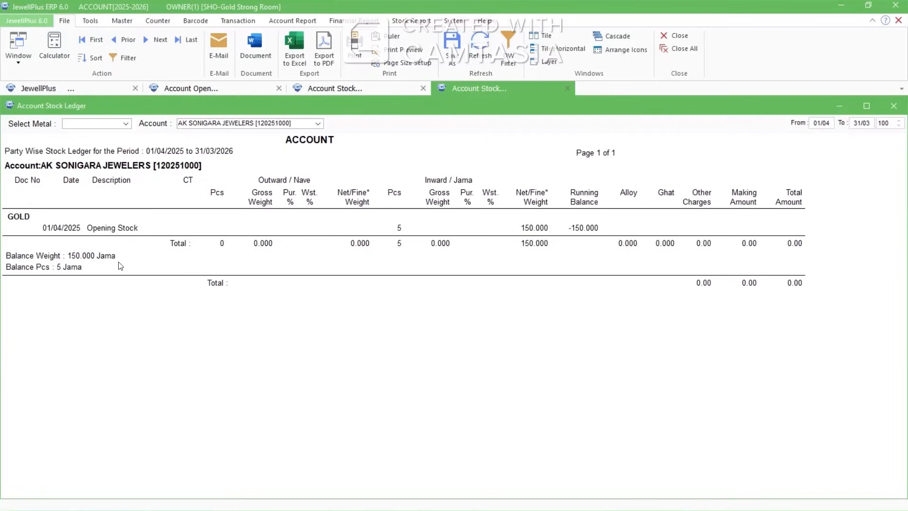
left_click(126, 123)
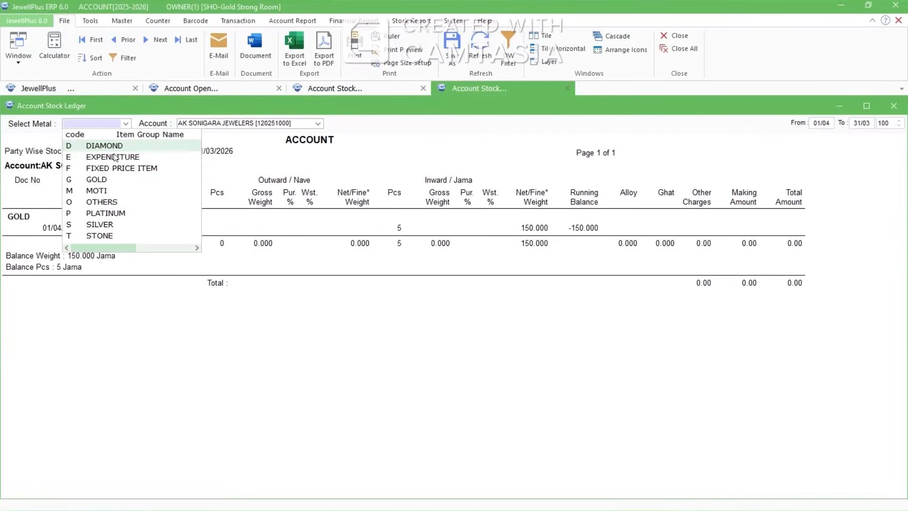
left_click(95, 181)
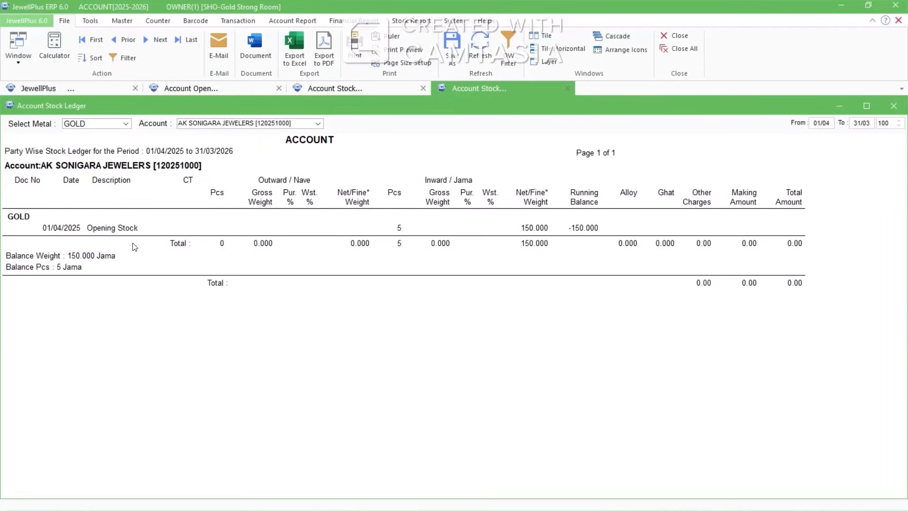
Reopen the Account Opening Stock for GOLD and filter the party entries by the Sundry Creditors group.
left_click(119, 19)
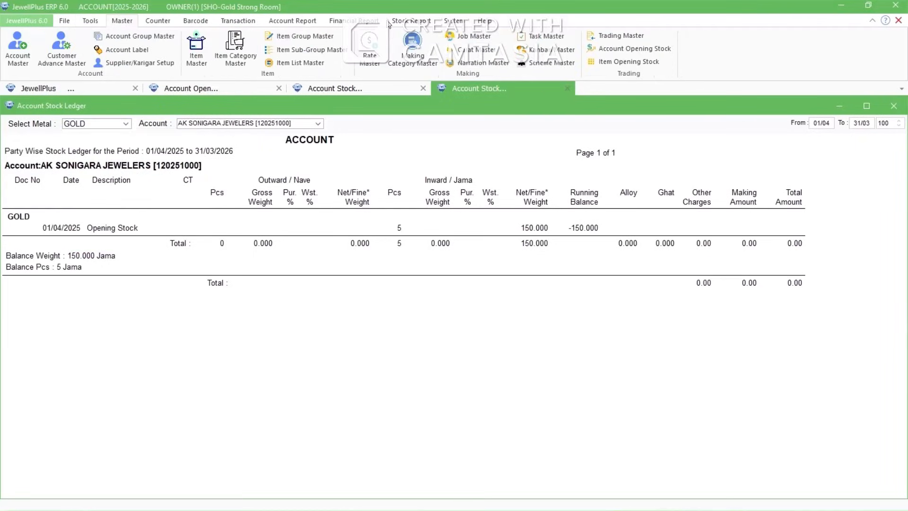
left_click(612, 49)
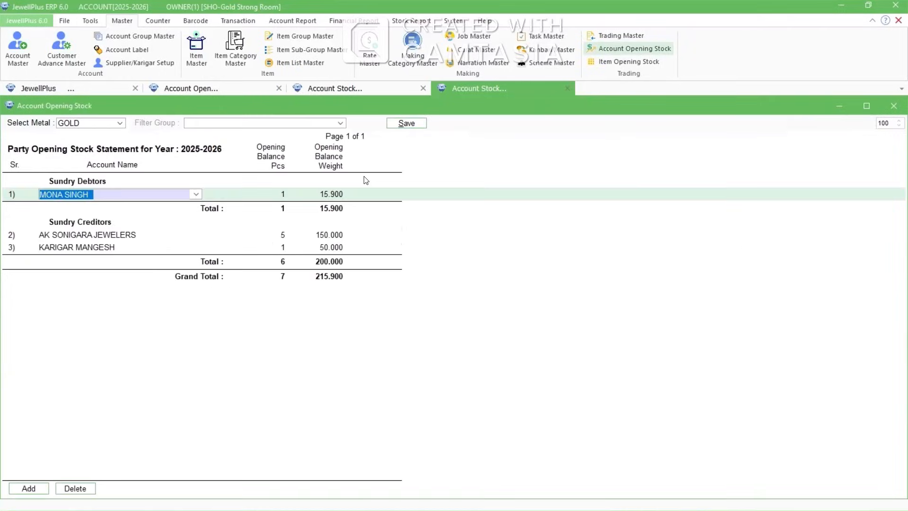
left_click(341, 124)
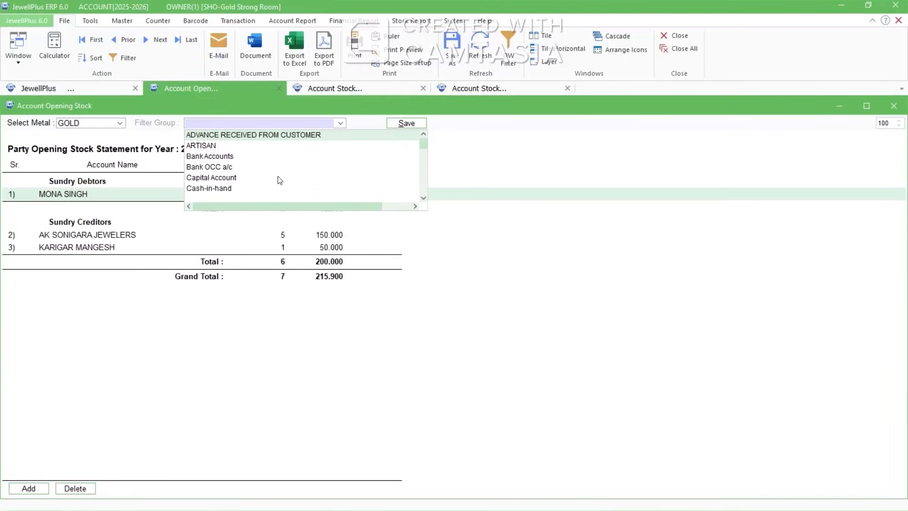
left_click(423, 198)
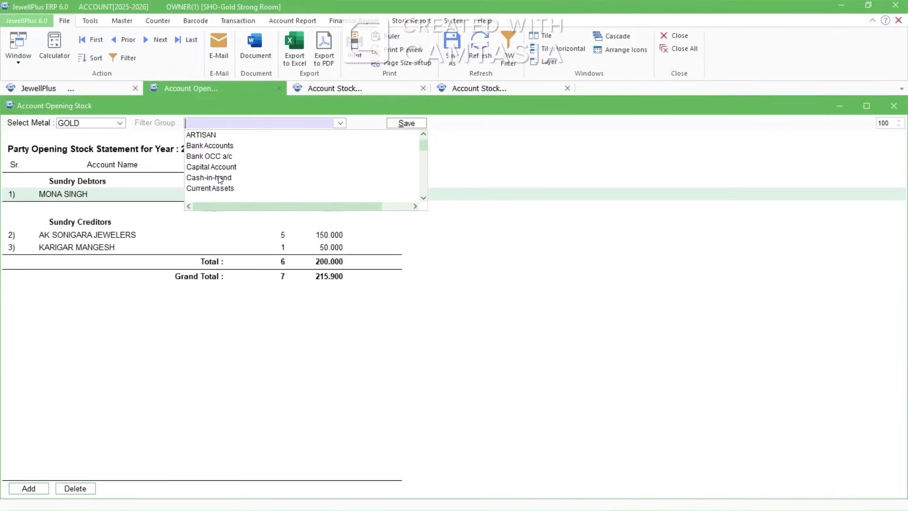
left_click(430, 202)
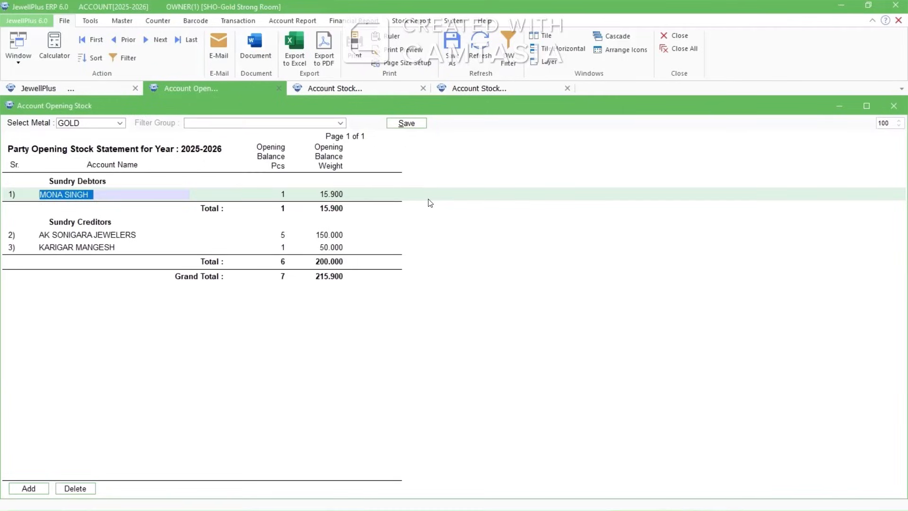
left_click(340, 123)
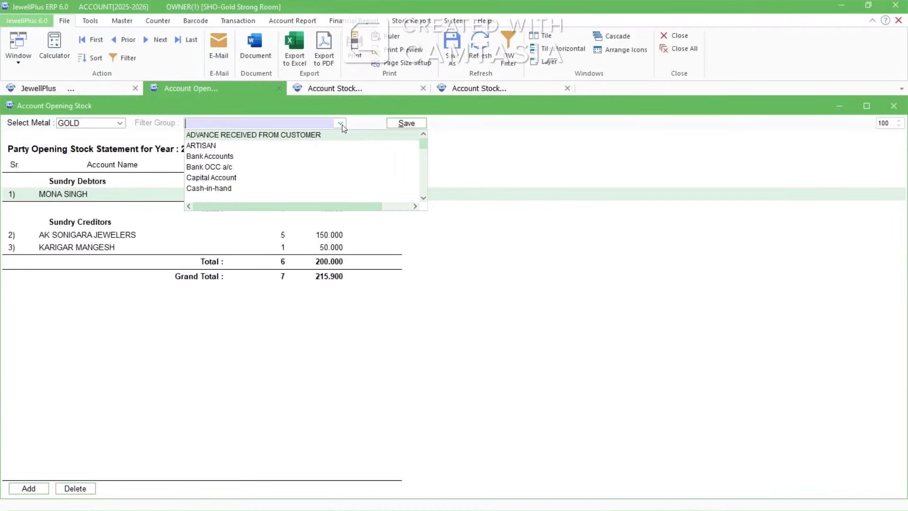
type("s")
left_click(219, 183)
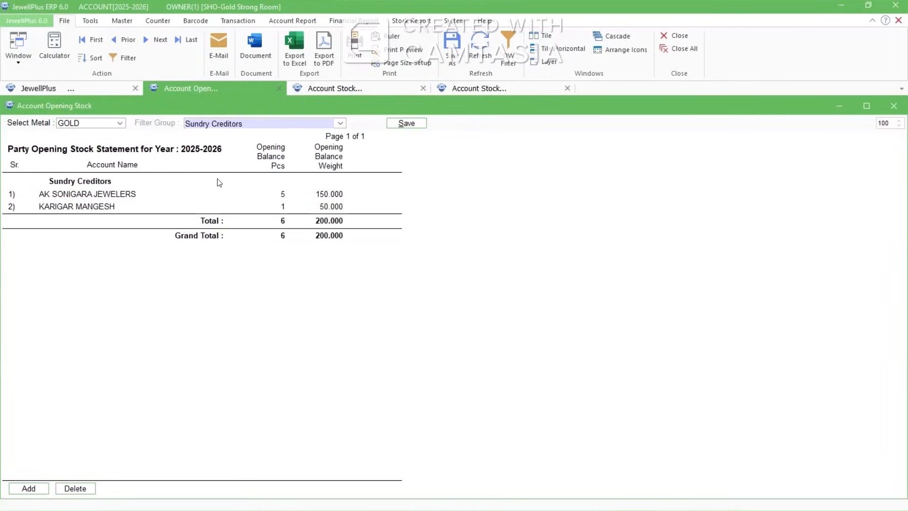
type("s Account")
left_click(219, 182)
left_click(26, 487)
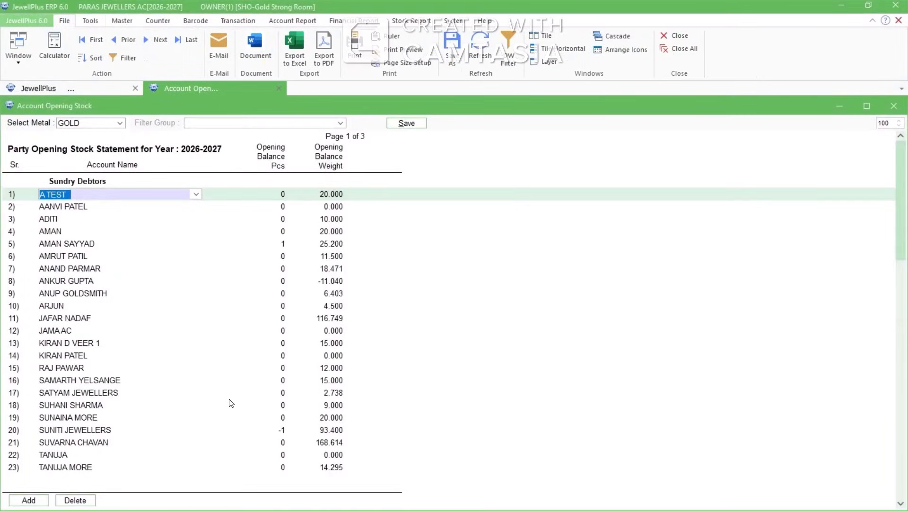
In the 2026-2027 GOLD opening stock statement, set the opening balance weight of the fourth Sundry Debtors account to 21.
scroll(231, 403, "down", 10)
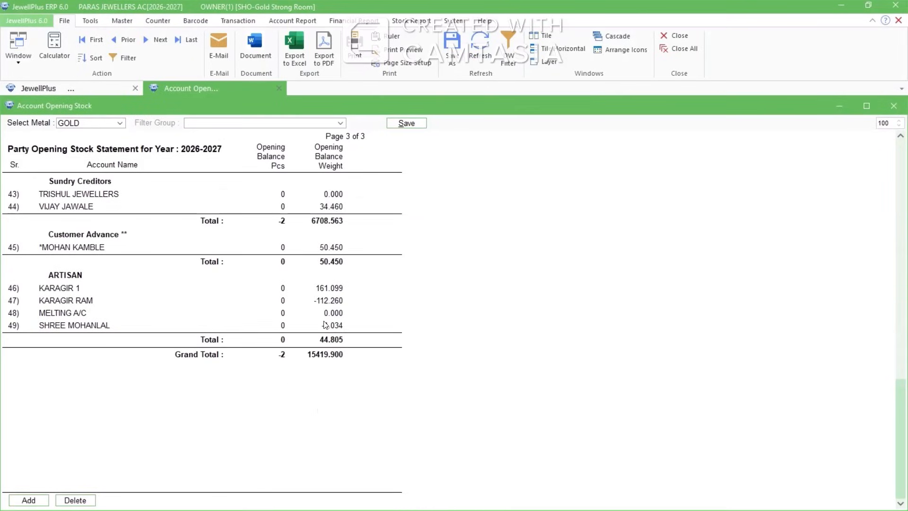
scroll(263, 252, "up", 8)
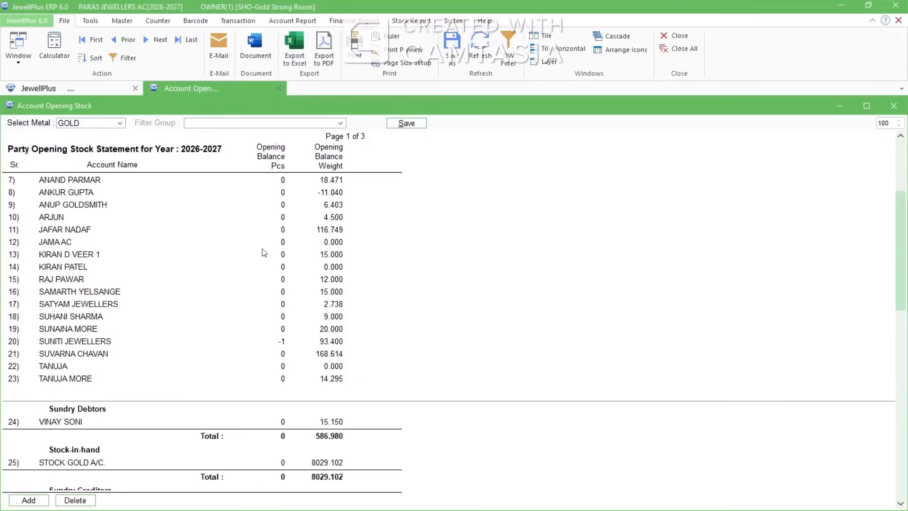
scroll(322, 276, "up", 2)
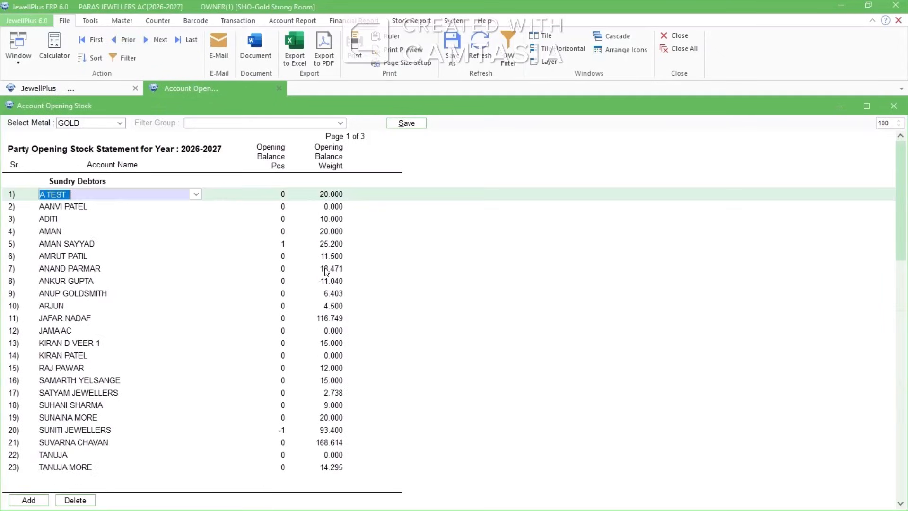
left_click(340, 207)
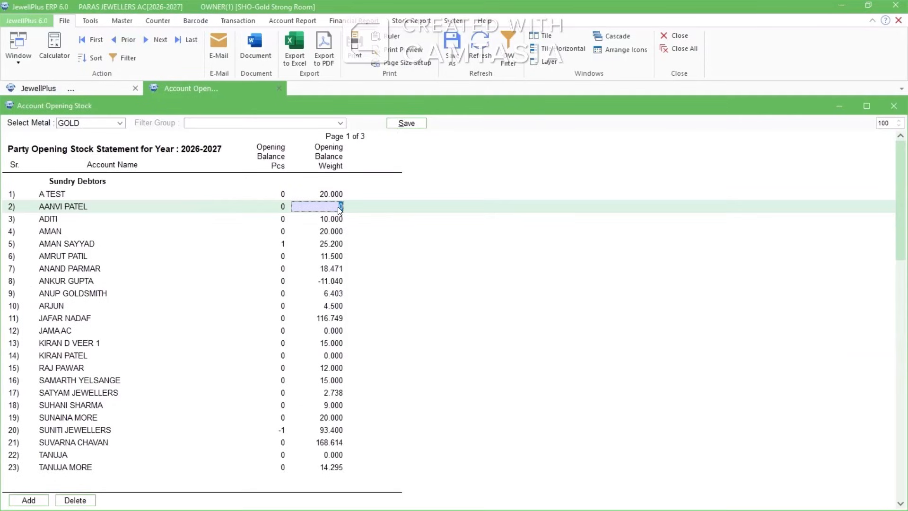
left_click(340, 209)
left_click(332, 231)
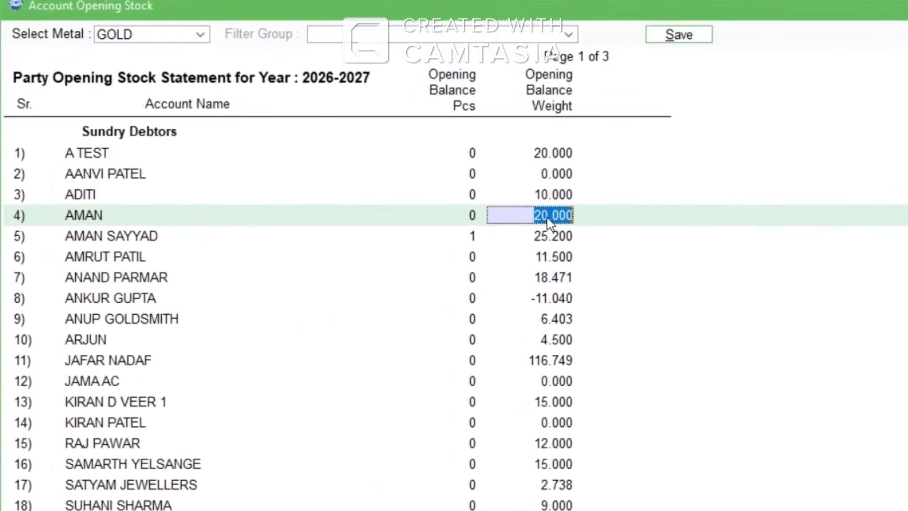
type("21")
key("Return")
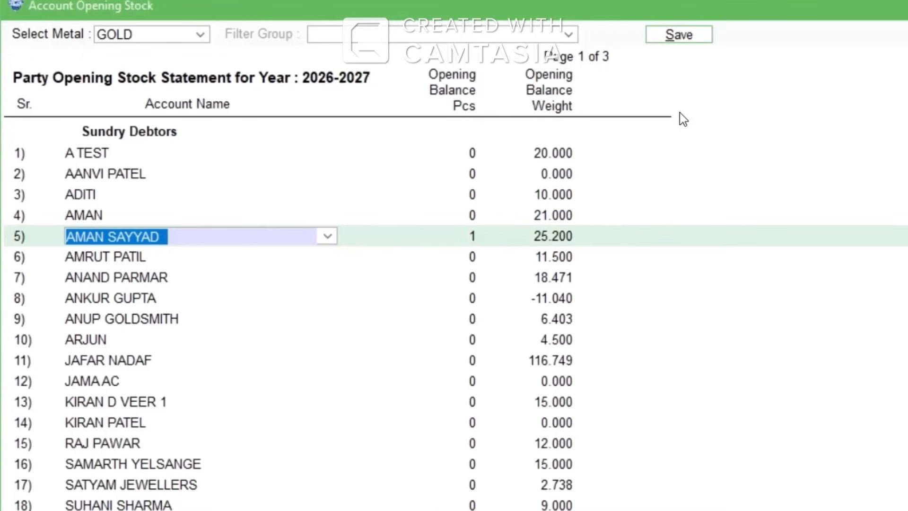